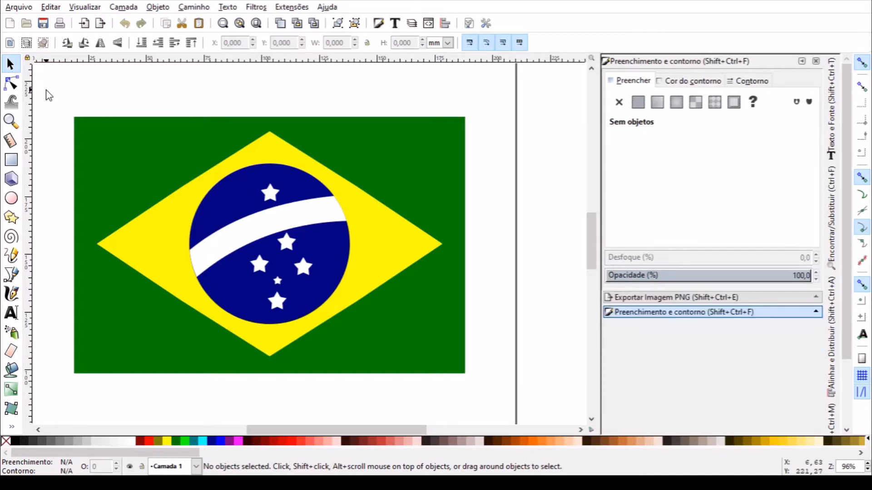
Step: Select all objects of the flag drawing and open the PNG export settings for the selection
left_click_drag(46, 90, 496, 393)
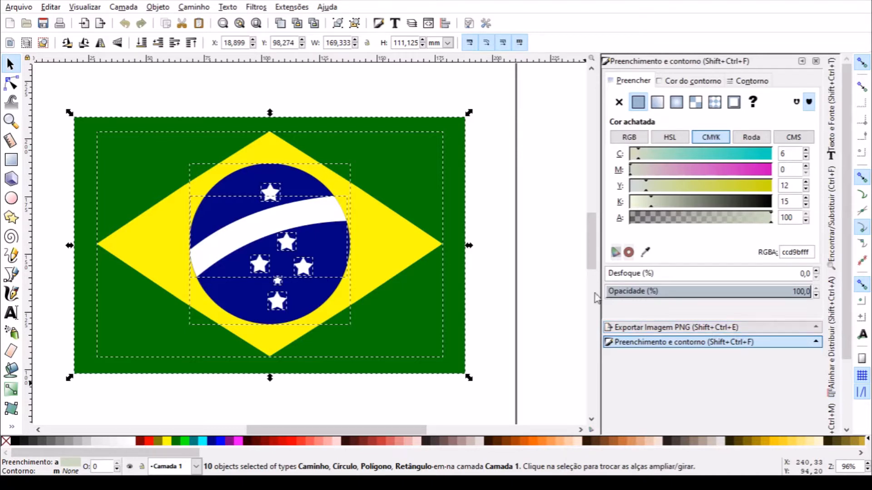
left_click(18, 14)
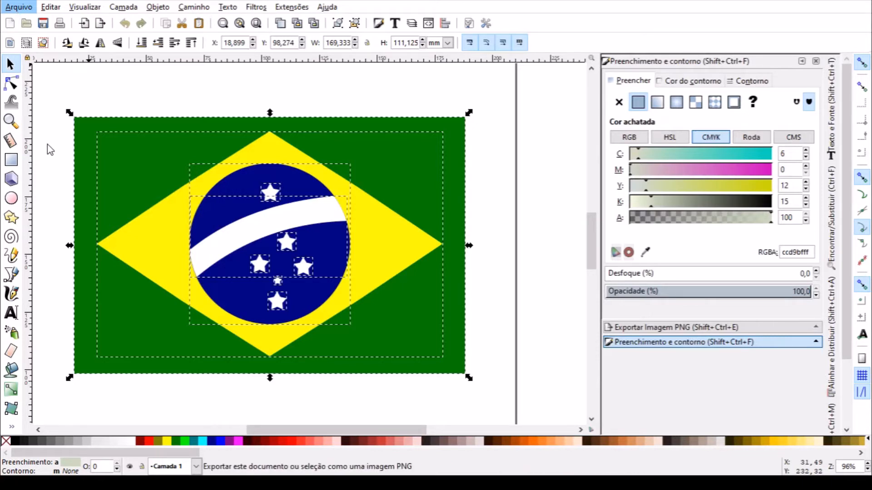
left_click(679, 328)
left_click(679, 328)
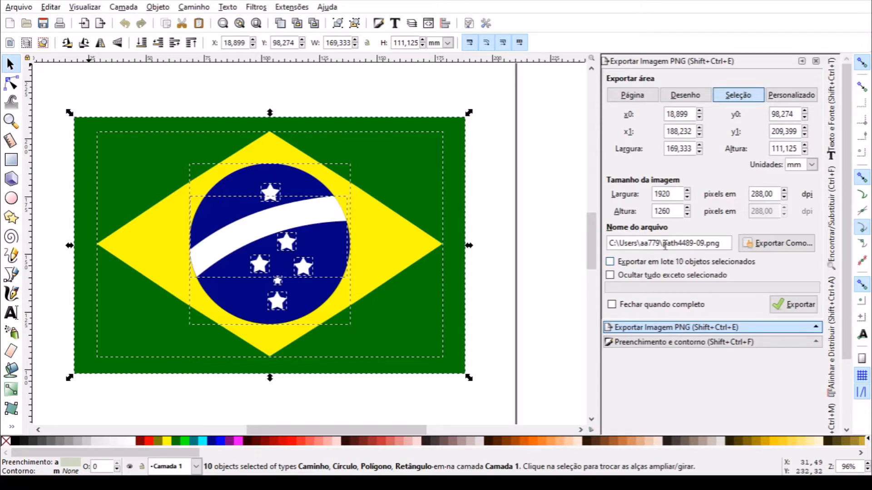
Step: Export the selected flag as bandeira.png into the Etec\2020Sem1\DD folder
left_click_drag(663, 244, 703, 237)
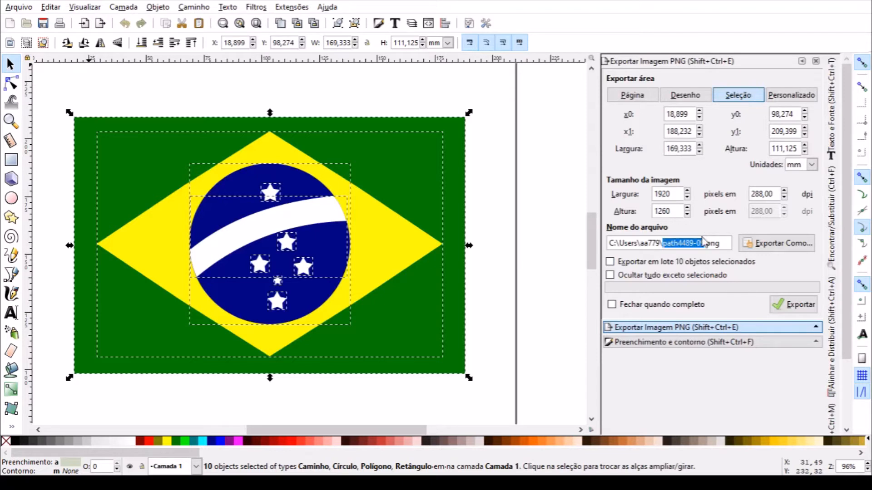
type("bandeira")
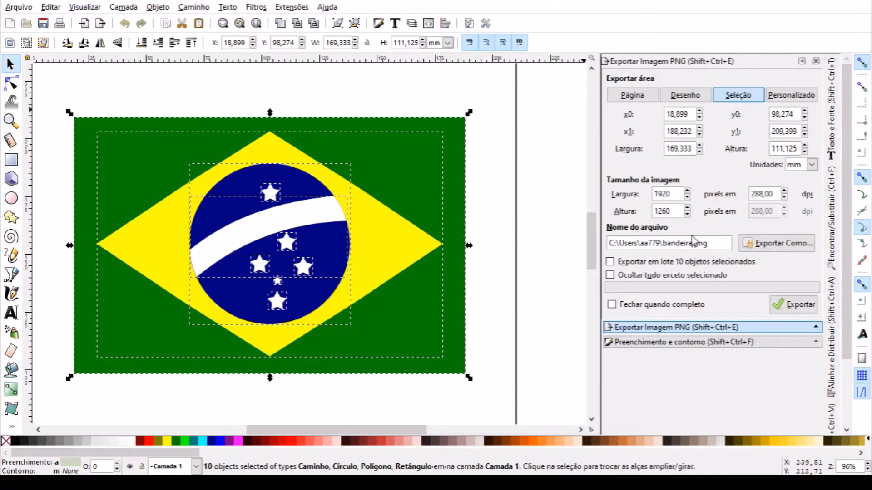
left_click(692, 243)
left_click(770, 252)
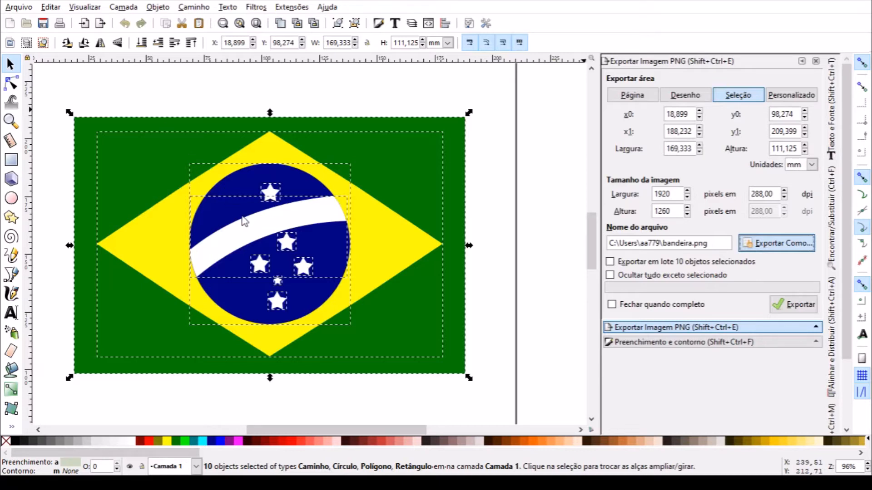
left_click(318, 288)
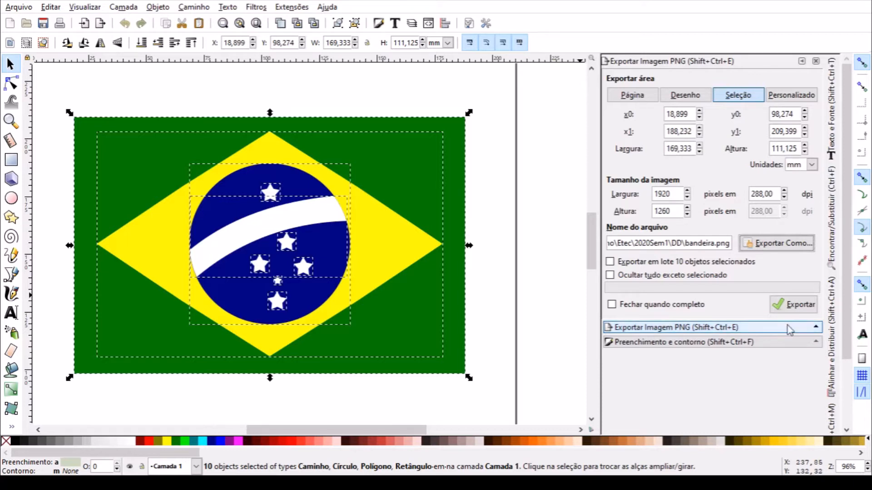
left_click(790, 311)
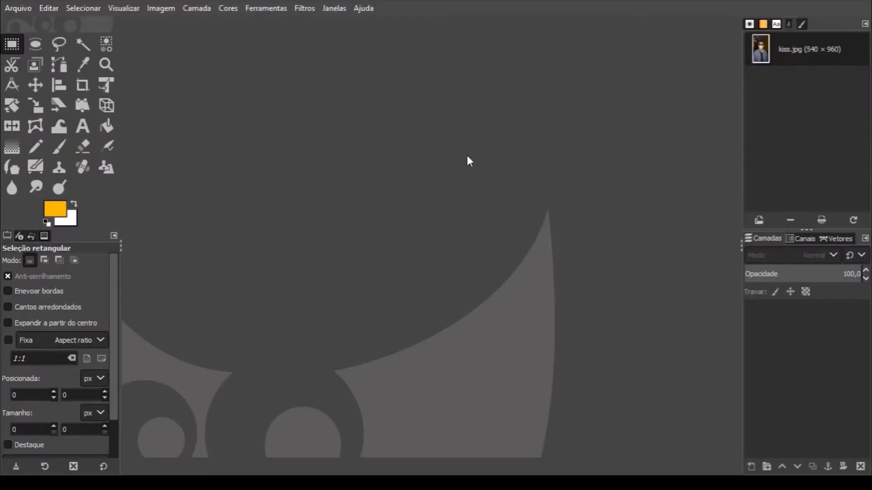
Step: Switch to GIMP and open bandeira.png
left_click(20, 12)
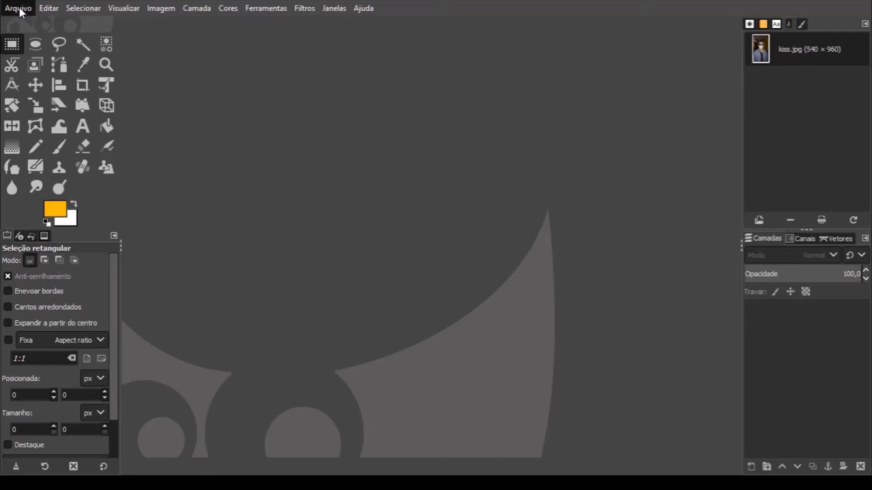
left_click(30, 55)
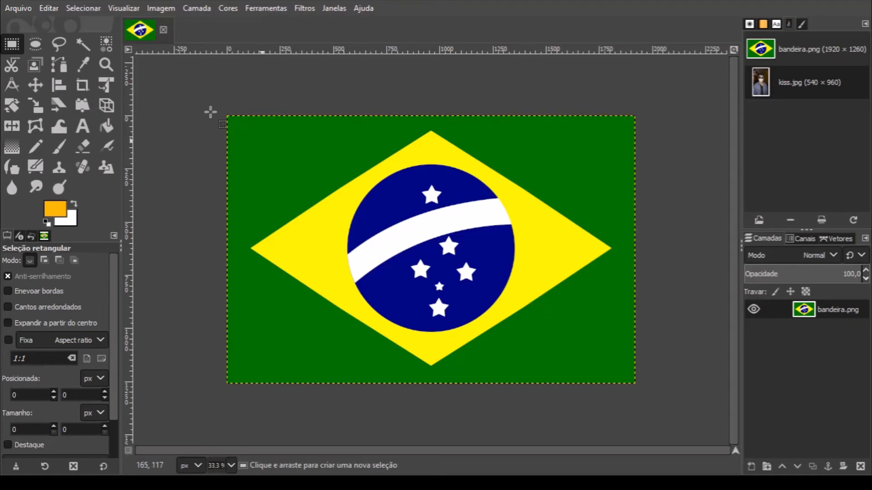
Step: Select a rectangular area about 804 × 591 px over the flag's upper-left part and open a color adjustment
left_click_drag(241, 124, 413, 250)
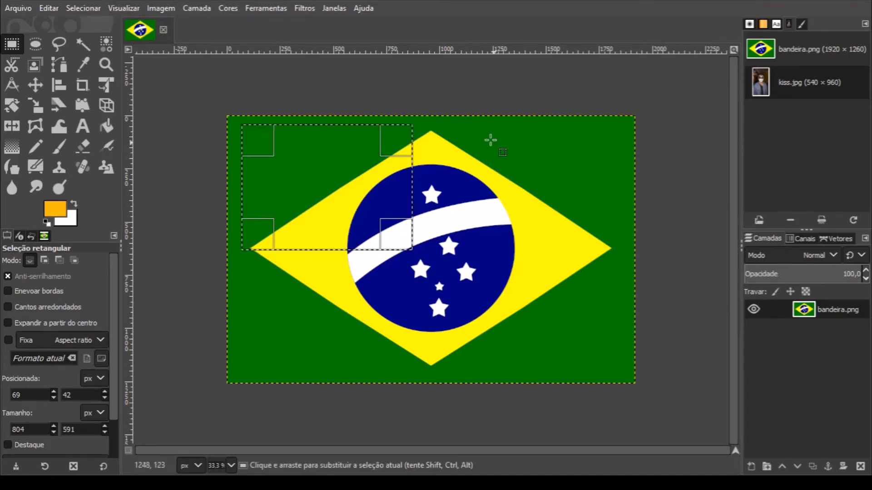
left_click(228, 10)
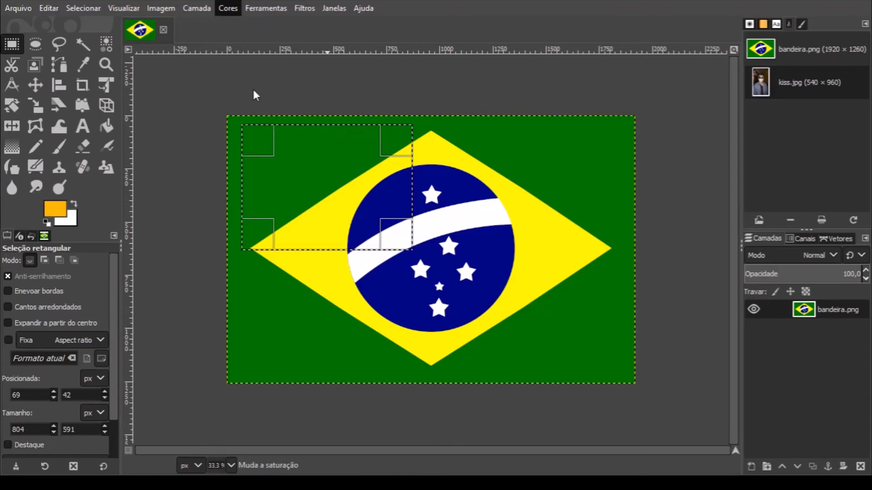
left_click(254, 129)
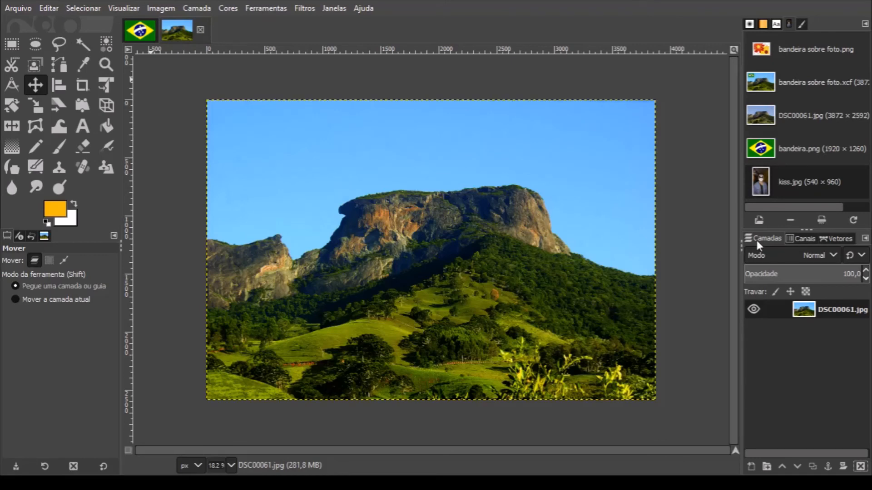
Step: Copy the entire bandeira.png flag image to the clipboard
left_click(141, 36)
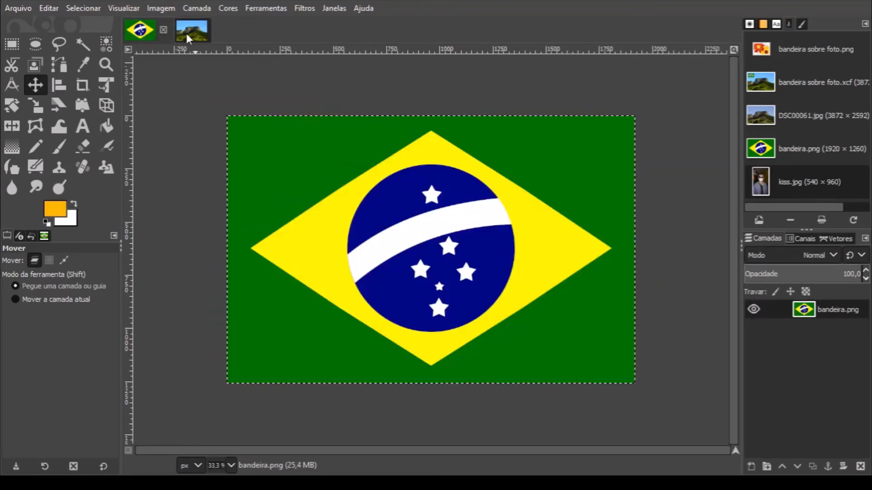
left_click(186, 35)
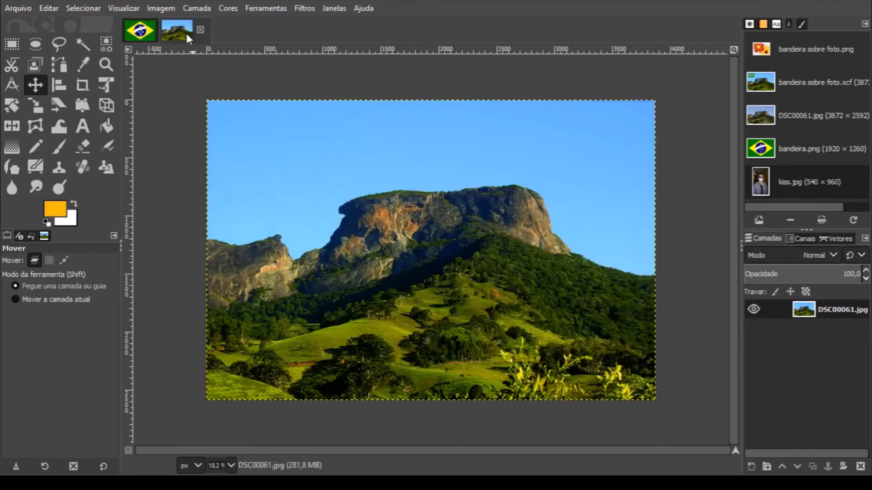
left_click(137, 34)
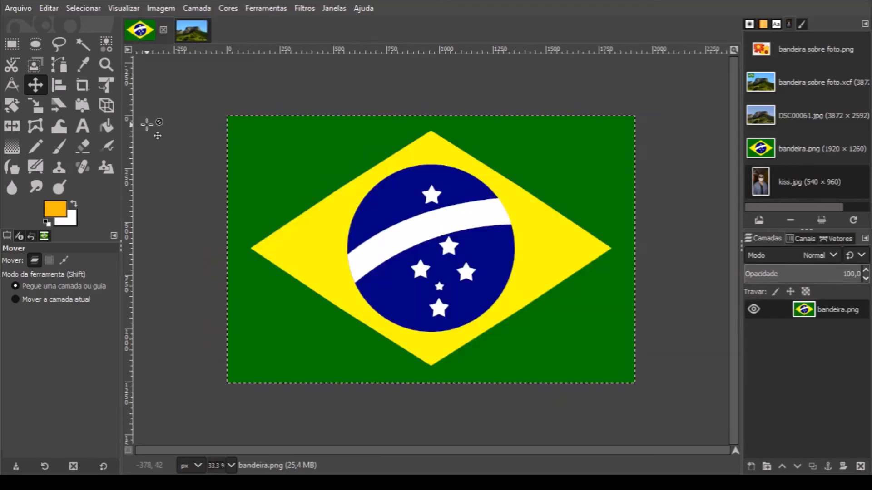
key("ctrl+c")
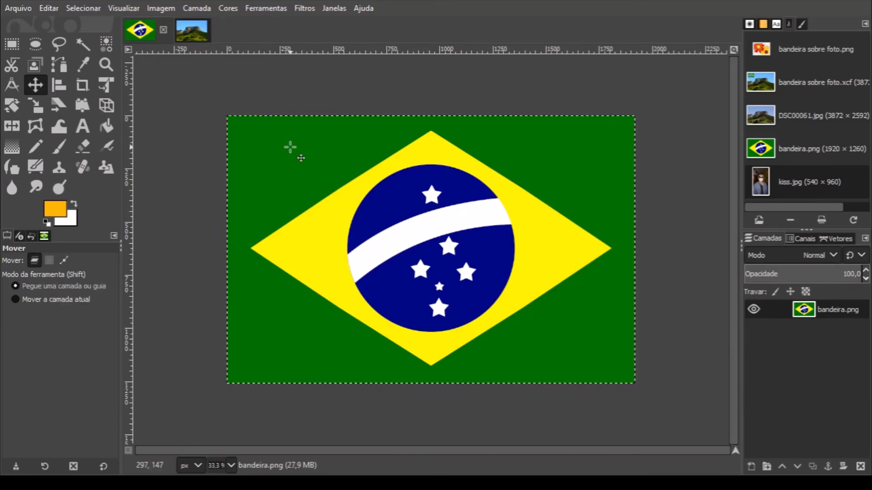
left_click(48, 9)
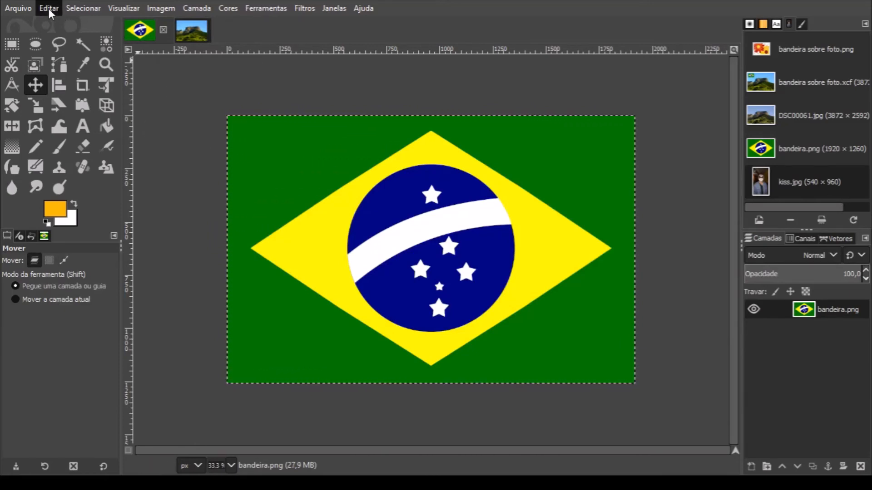
mouse_move(77, 10)
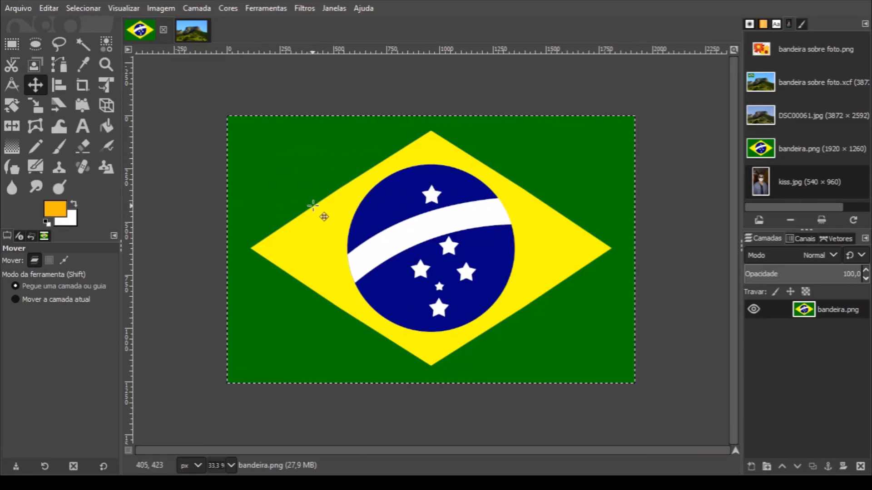
key("ctrl")
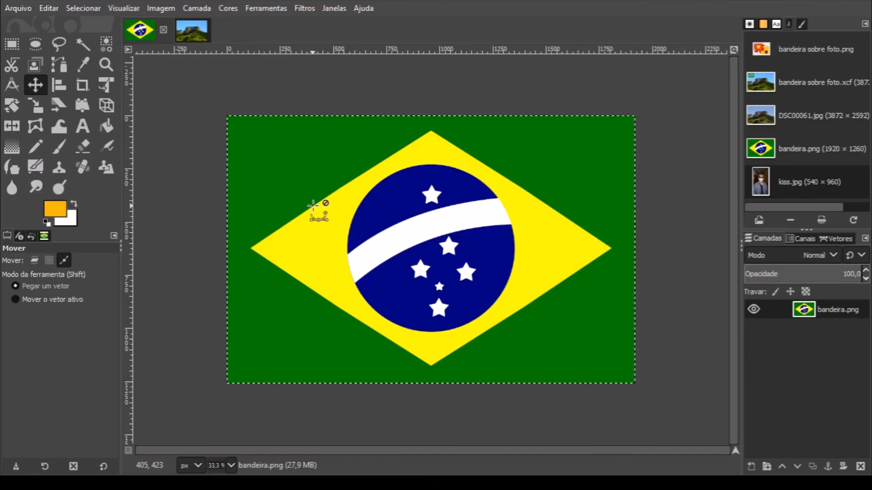
key("ctrl+c")
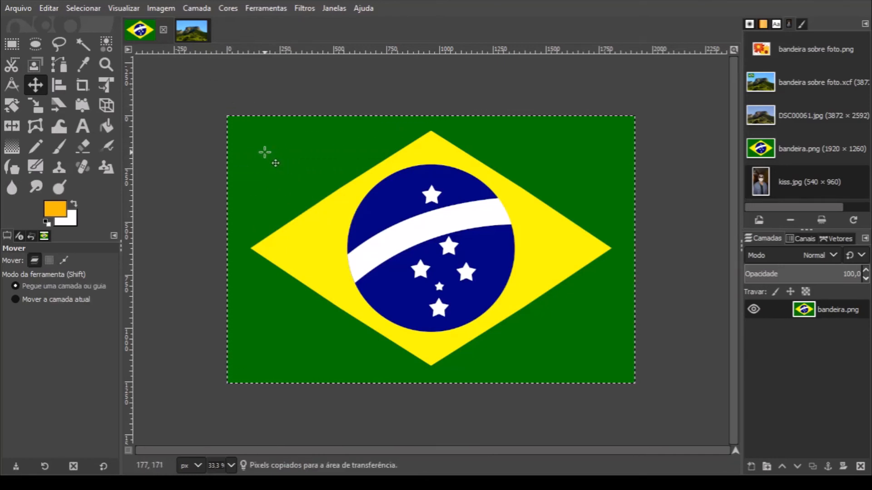
Step: Paste the flag into the DSC00061.jpg photo and turn the floating selection into a new layer
left_click(192, 28)
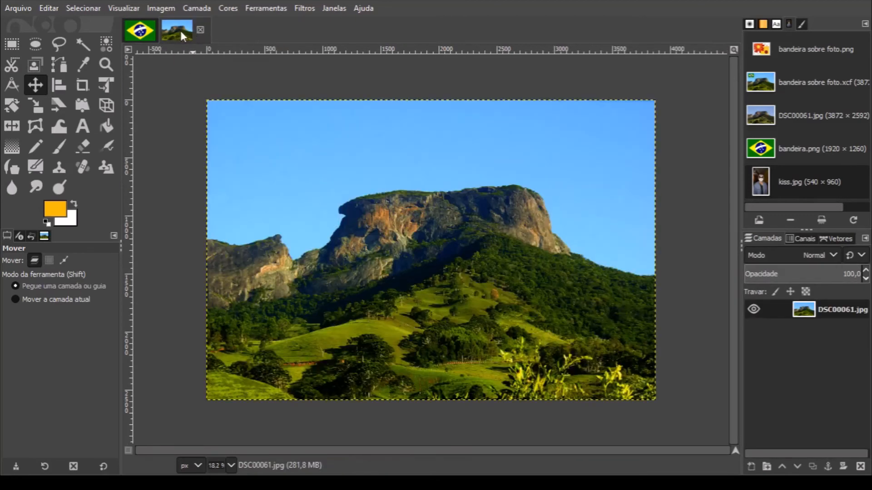
key("ctrl")
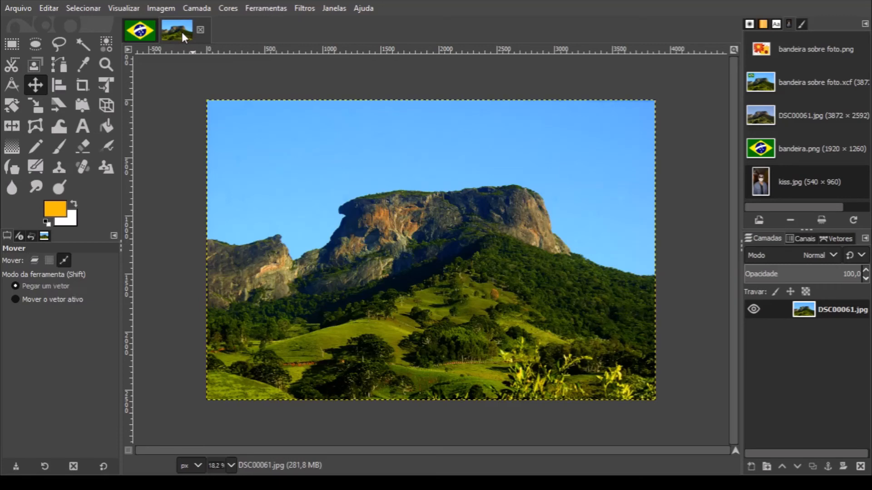
key("ctrl+v")
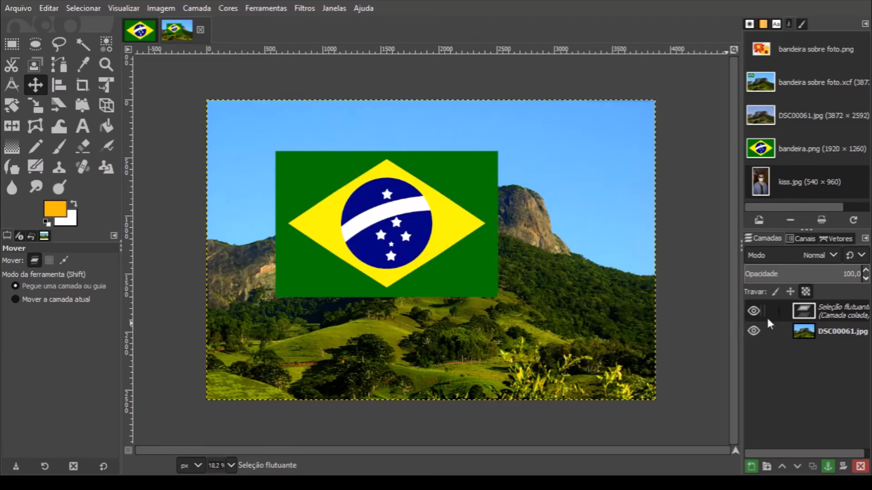
double_click(834, 313)
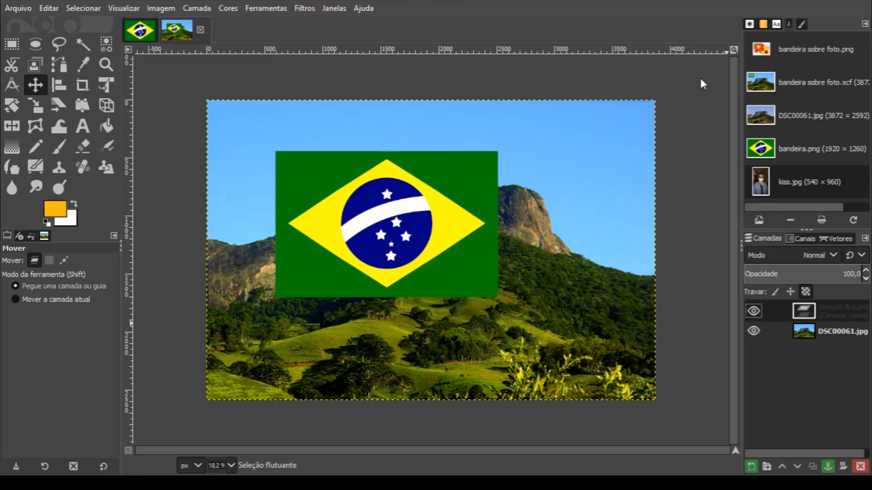
key("shift+ctrl+n")
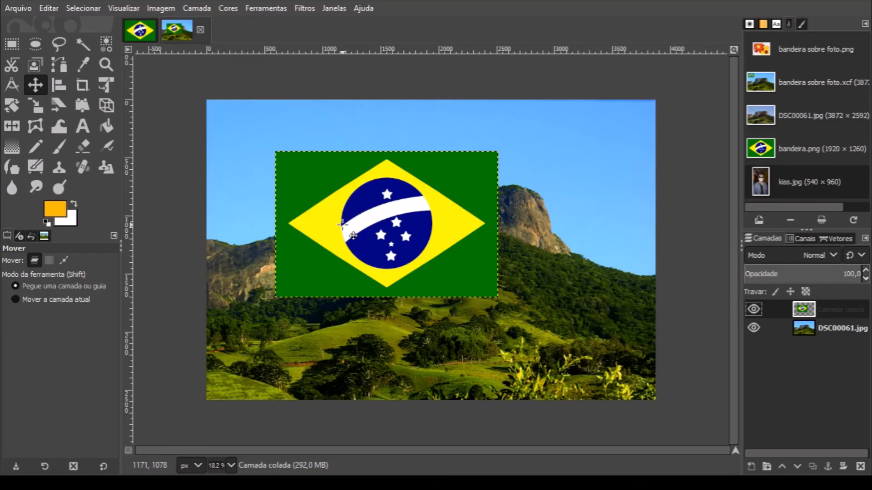
Step: Select an area of about 1936 × 1270 px around the pasted flag and scale the flag down, keeping its proportions
left_click(10, 45)
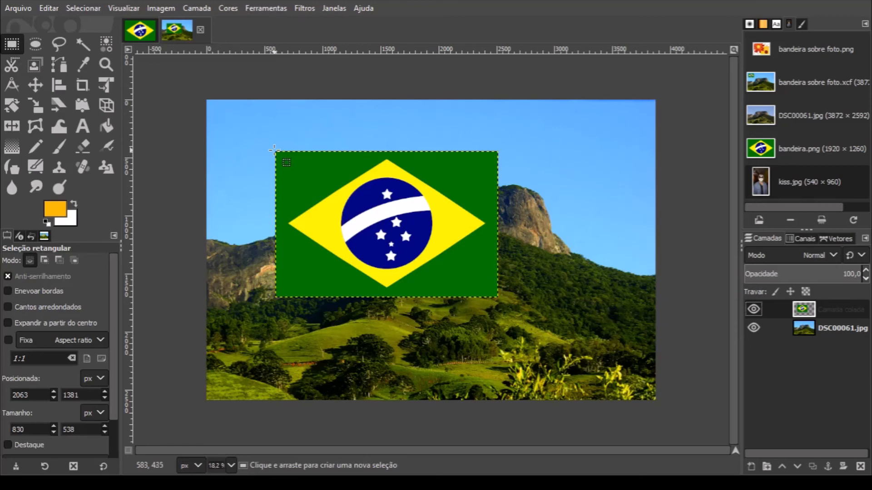
left_click_drag(274, 150, 498, 298)
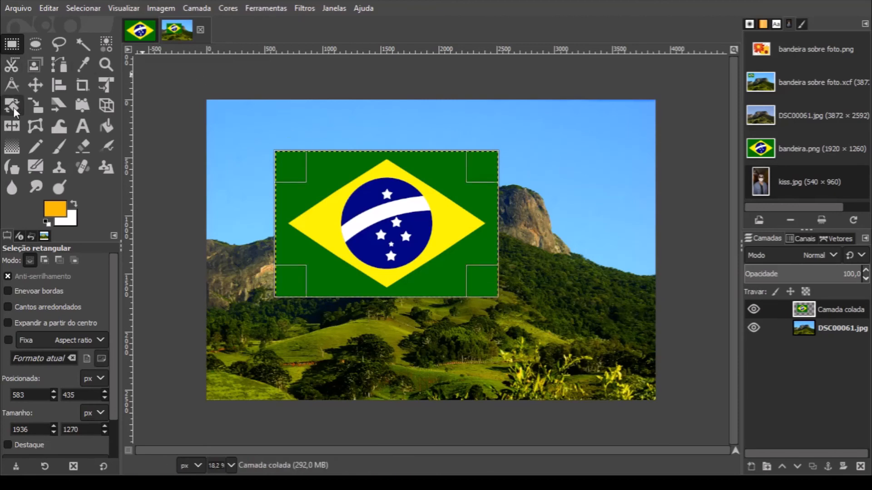
left_click(36, 105)
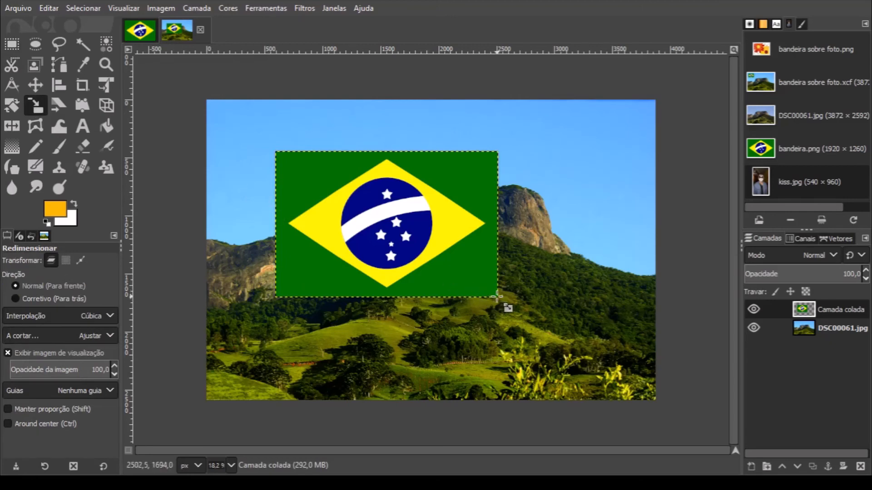
left_click(497, 297)
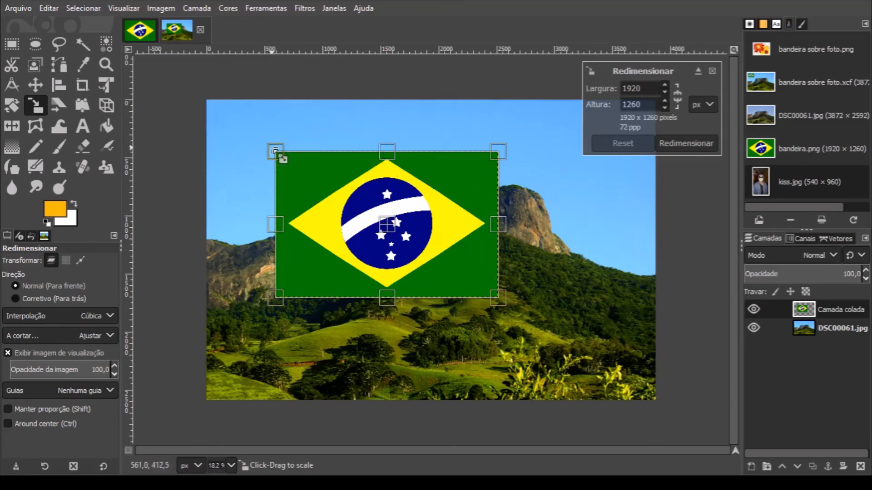
left_click_drag(275, 151, 410, 236)
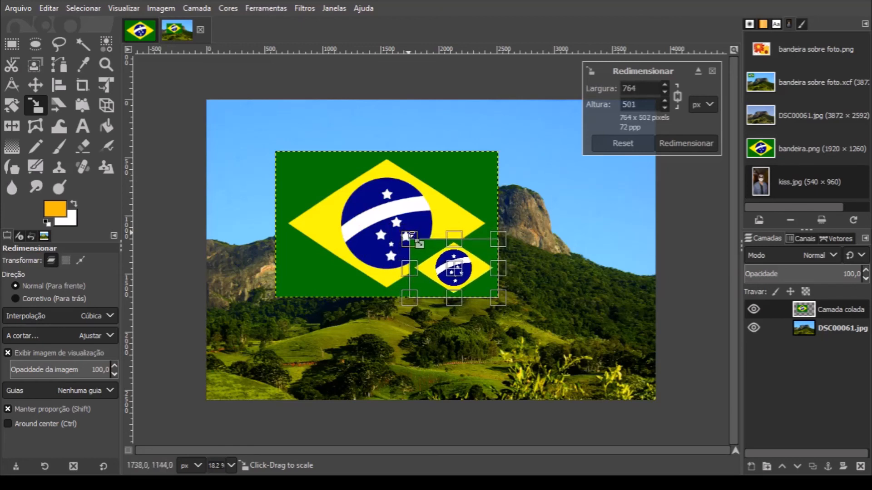
key("shift")
left_click_drag(403, 235, 424, 244)
key("shift")
key("Return")
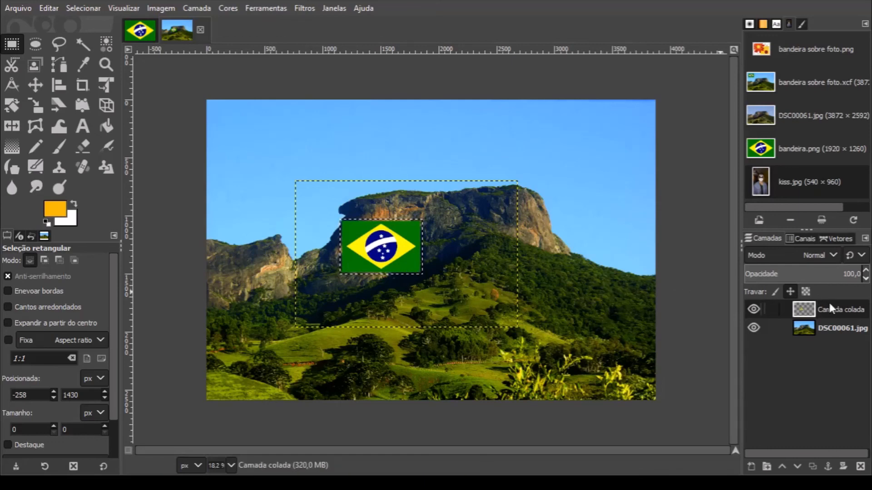
Step: Move the reduced flag into the sky near the photo's upper-left corner and clear the selection
left_click(790, 293)
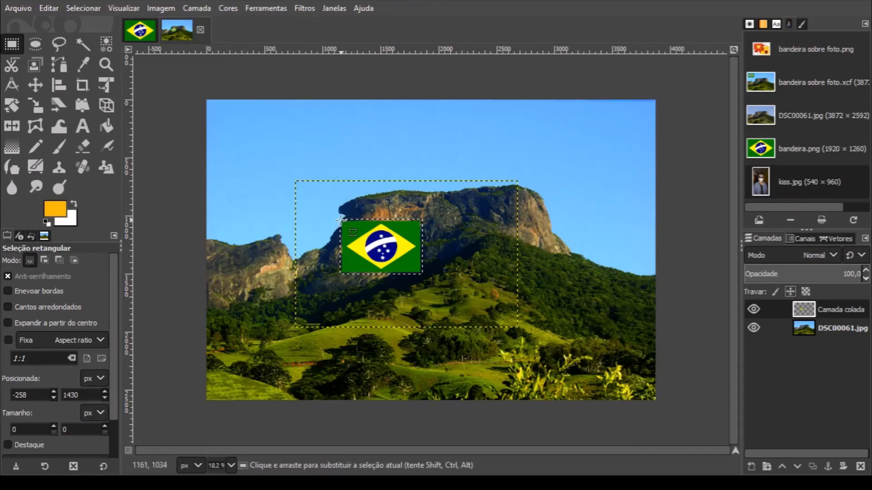
left_click(33, 88)
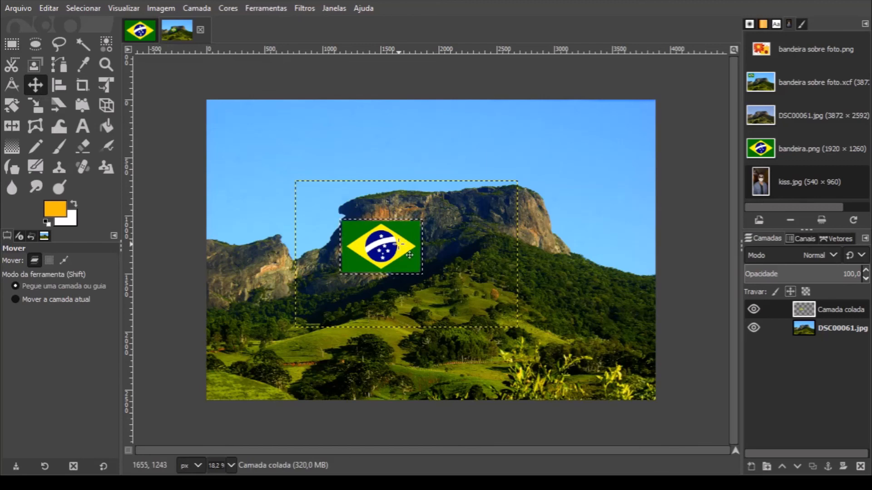
left_click_drag(399, 243, 280, 140)
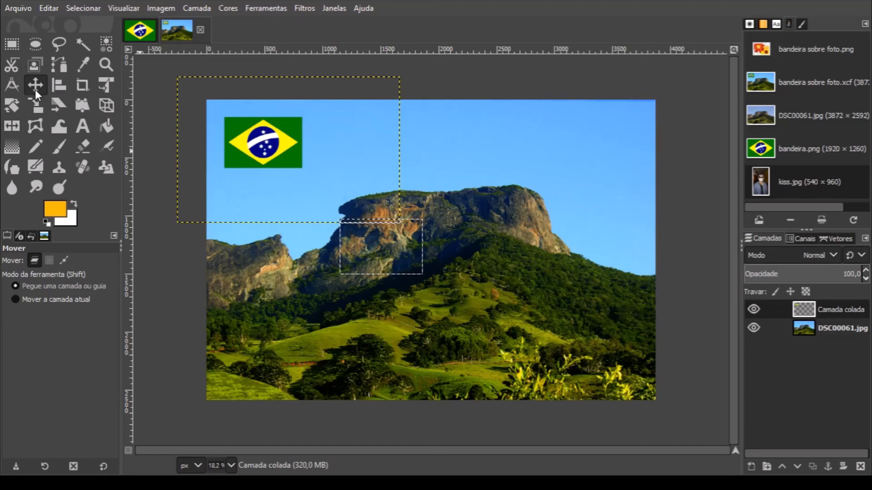
left_click(83, 7)
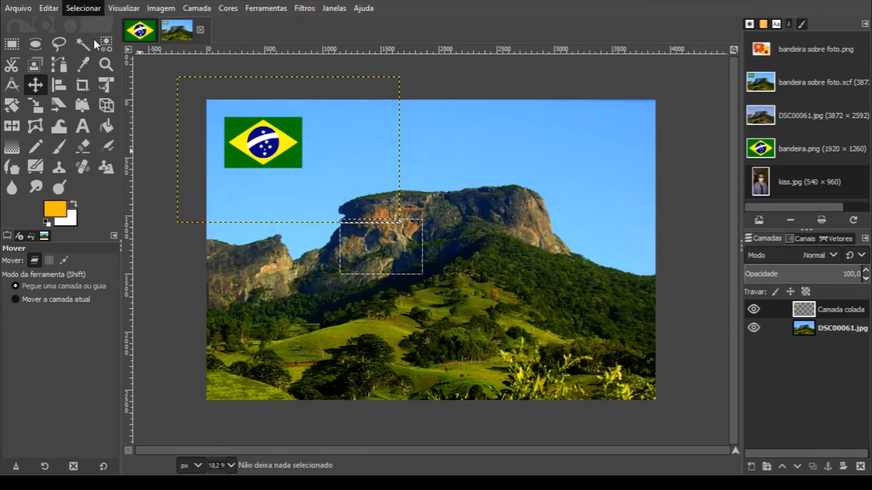
left_click(94, 39)
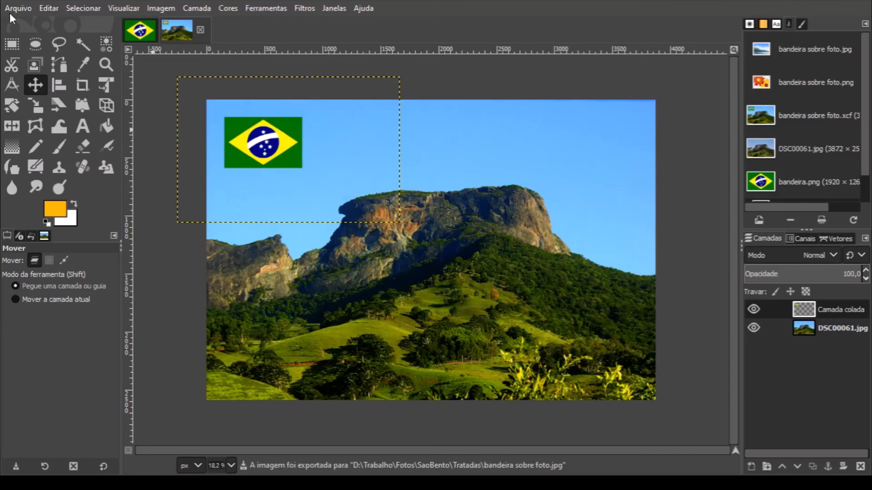
key("alt+Tab")
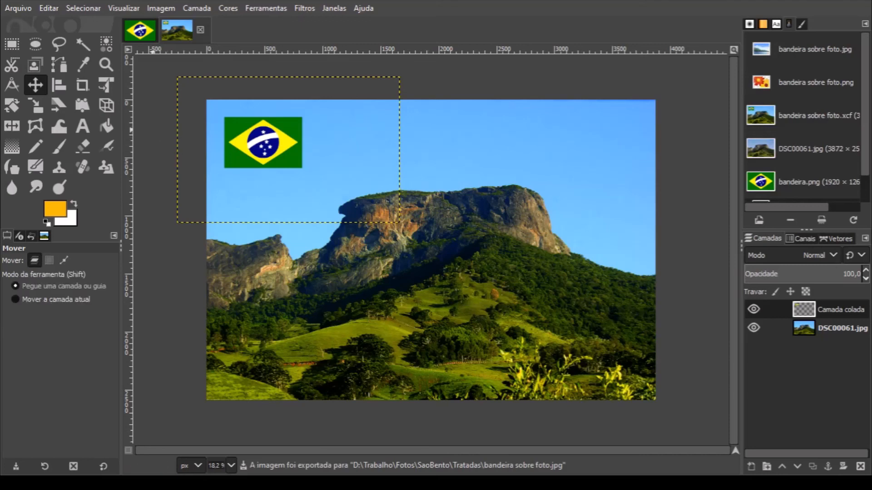